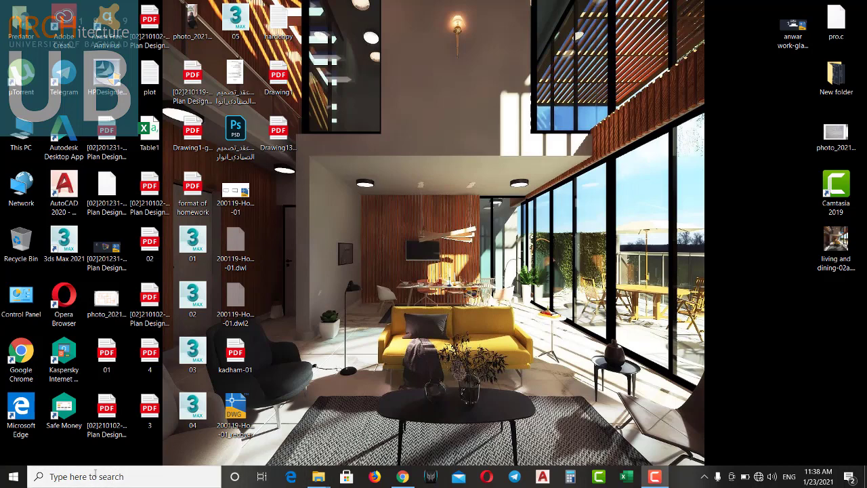
Launch Reset Settings to Default from the Start menu's AutoCAD 2020 - English folder
{"action": "left_click", "coordinate": [12, 478]}
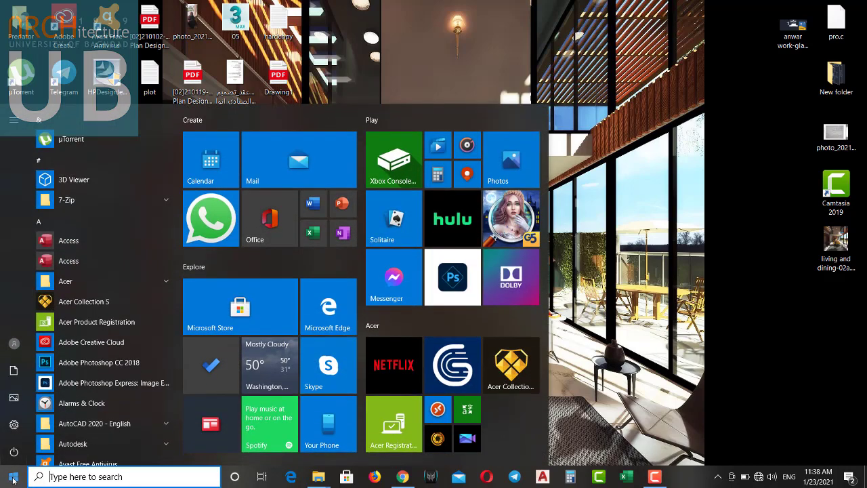
{"action": "scroll", "coordinate": [105, 393], "scroll_direction": "down", "scroll_amount": 2}
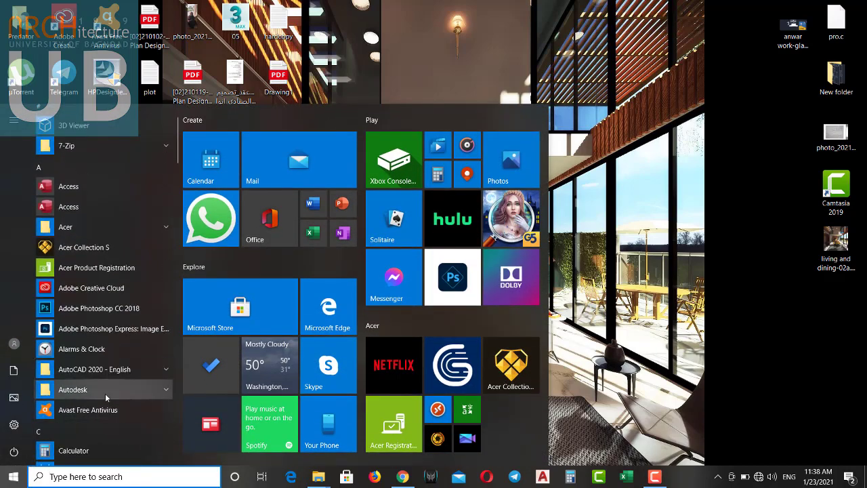
{"action": "left_click", "coordinate": [134, 393]}
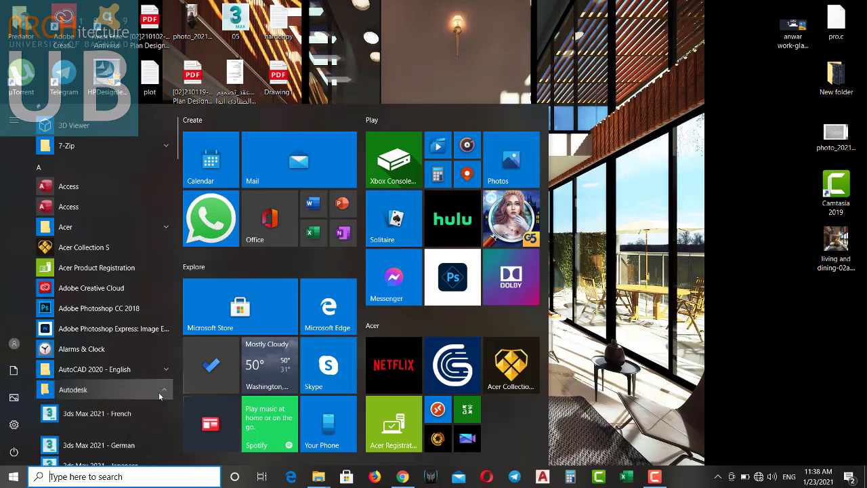
{"action": "scroll", "coordinate": [150, 395], "scroll_direction": "down", "scroll_amount": 2}
{"action": "scroll", "coordinate": [146, 393], "scroll_direction": "down", "scroll_amount": 3}
{"action": "scroll", "coordinate": [138, 388], "scroll_direction": "down", "scroll_amount": 3}
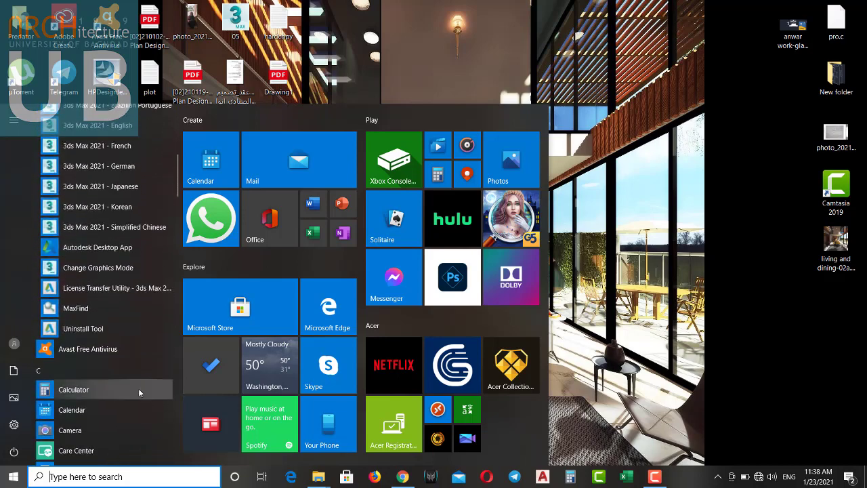
{"action": "scroll", "coordinate": [135, 346], "scroll_direction": "up", "scroll_amount": 5}
{"action": "scroll", "coordinate": [136, 346], "scroll_direction": "up", "scroll_amount": 1}
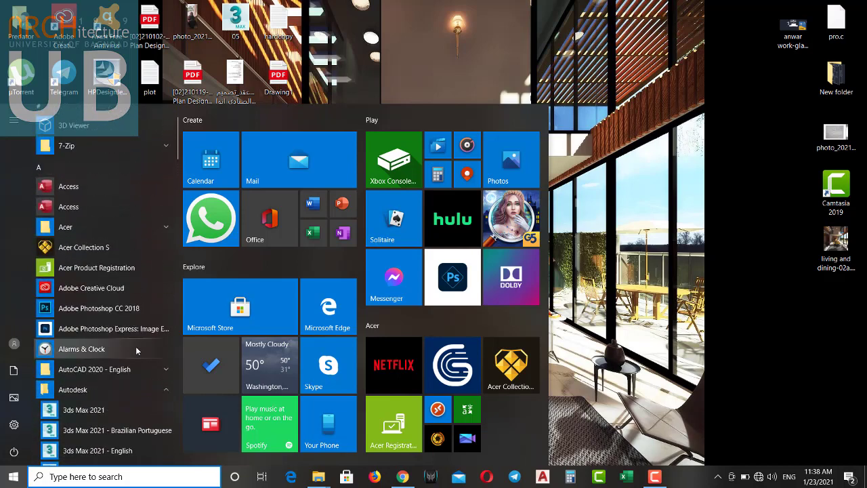
{"action": "left_click", "coordinate": [166, 371]}
{"action": "scroll", "coordinate": [166, 369], "scroll_direction": "down", "scroll_amount": 2}
{"action": "scroll", "coordinate": [165, 370], "scroll_direction": "down", "scroll_amount": 2}
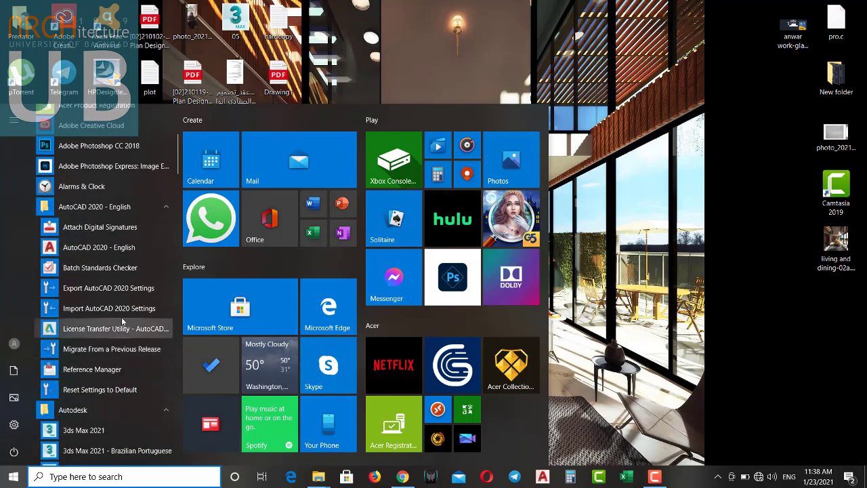
{"action": "left_click", "coordinate": [101, 390]}
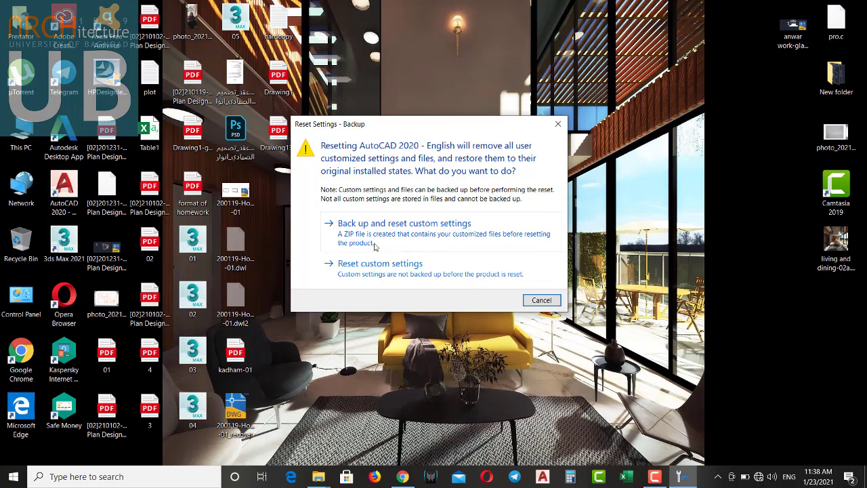
Close the Reset Settings – Backup dialog without resetting anything
{"action": "left_click", "coordinate": [558, 124]}
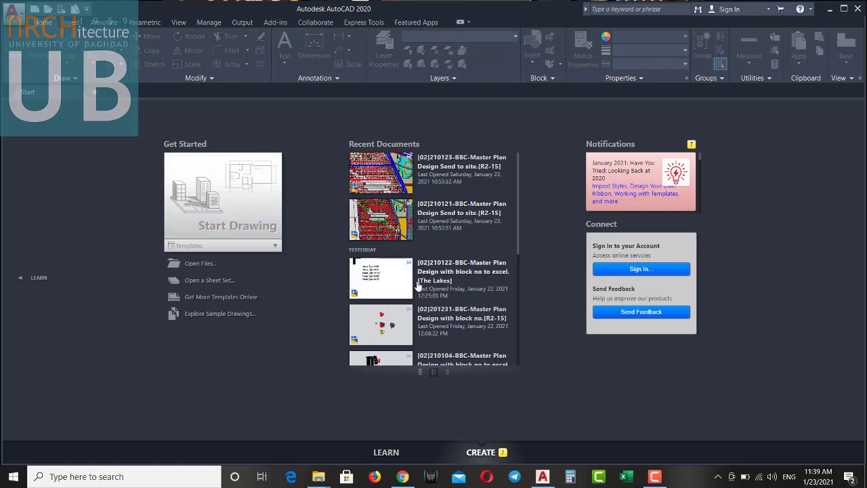
Start a new blank drawing, Drawing1, and close its Properties palette
{"action": "scroll", "coordinate": [416, 296], "scroll_direction": "down", "scroll_amount": 3}
{"action": "scroll", "coordinate": [416, 295], "scroll_direction": "down", "scroll_amount": 3}
{"action": "scroll", "coordinate": [413, 298], "scroll_direction": "down", "scroll_amount": 1}
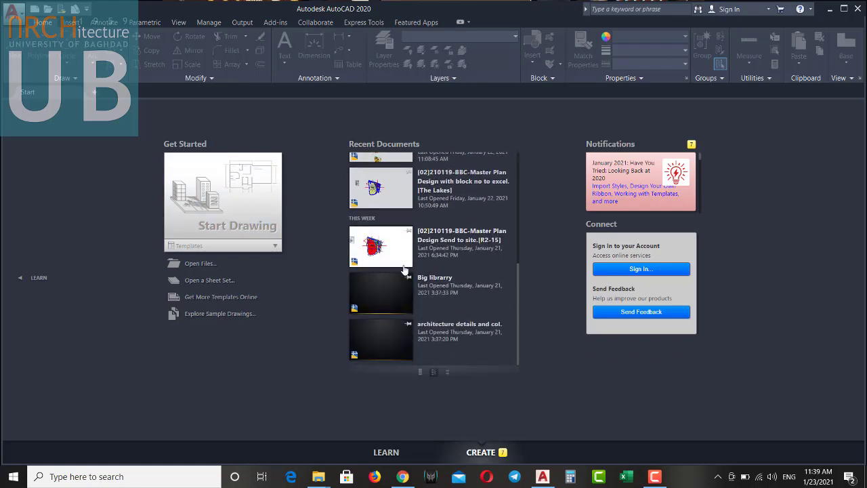
{"action": "scroll", "coordinate": [395, 239], "scroll_direction": "up", "scroll_amount": 10}
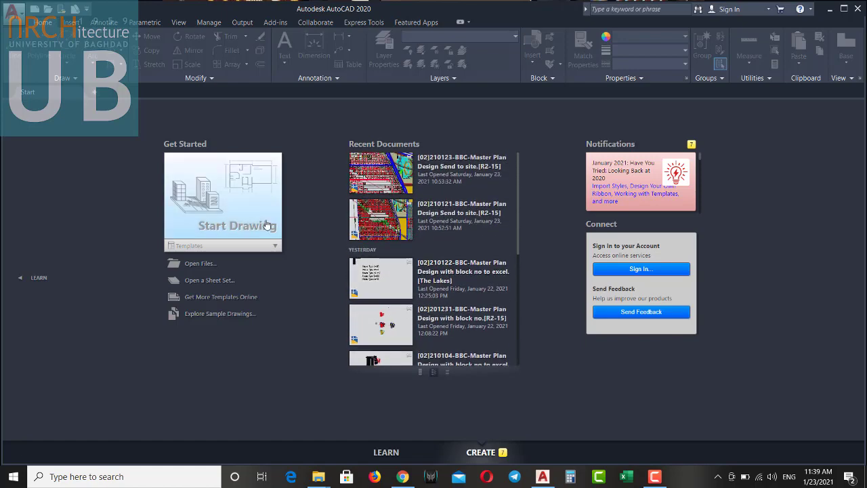
{"action": "key", "text": "ctrl+n"}
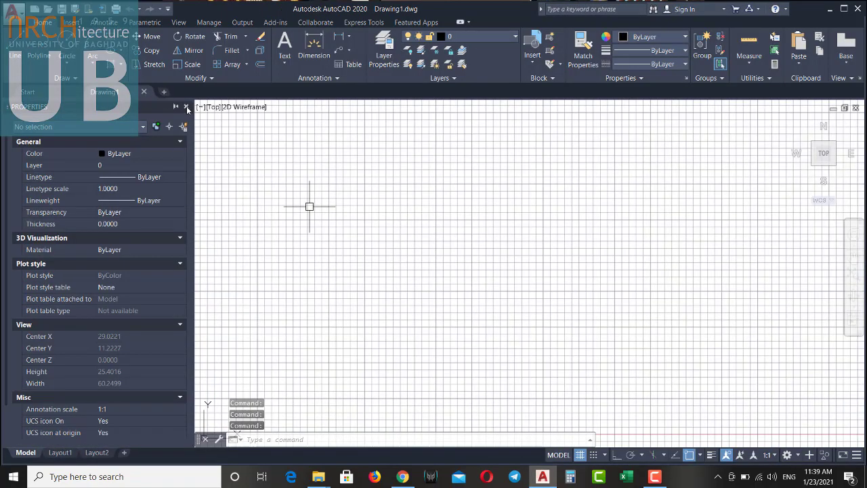
{"action": "left_click", "coordinate": [187, 107]}
Try the right-click Options entry, then bring up the application menu with recent drawings
{"action": "right_click", "coordinate": [343, 438]}
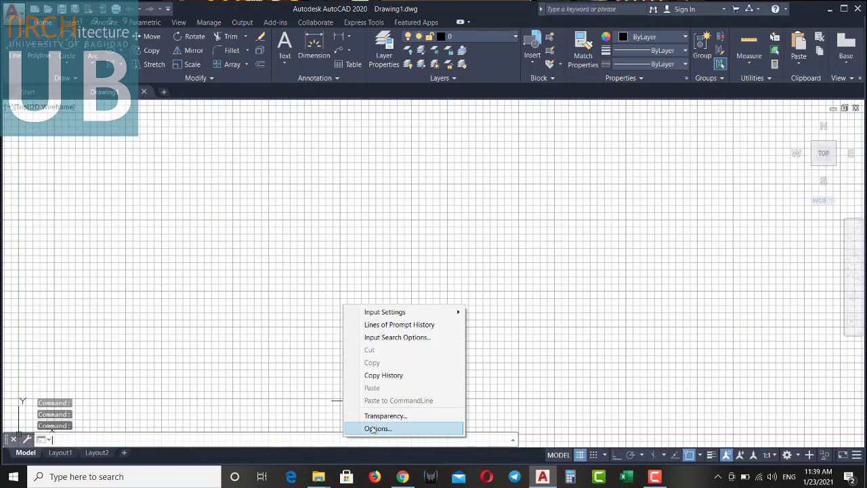
{"action": "left_click", "coordinate": [376, 429]}
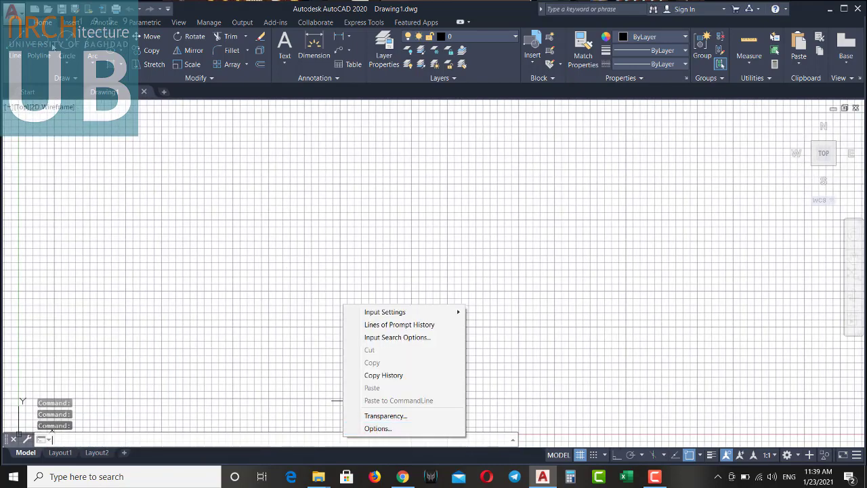
{"action": "left_click", "coordinate": [14, 12]}
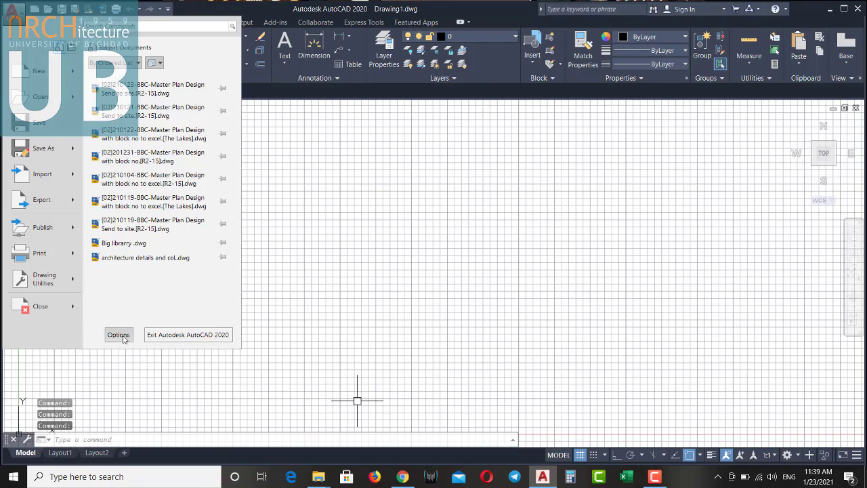
Reveal the Automatic Save File Location on the Options Files tab, then show File Explorer's jump list
{"action": "left_click", "coordinate": [117, 335]}
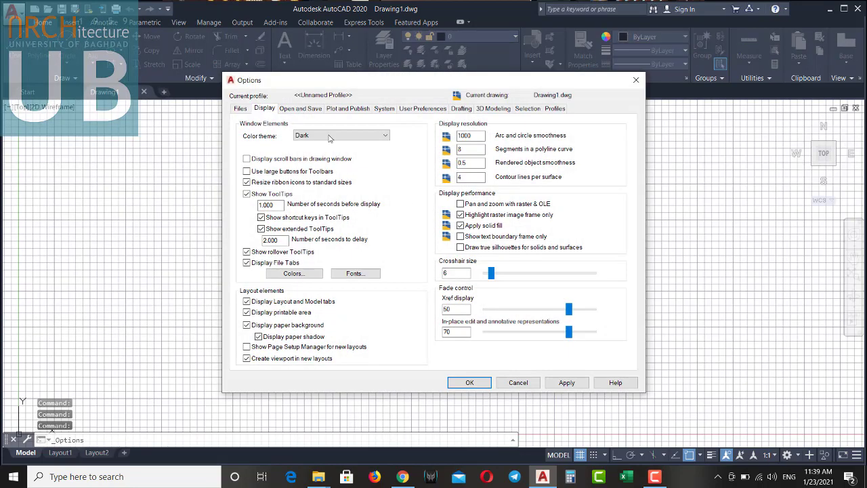
{"action": "left_click", "coordinate": [241, 109]}
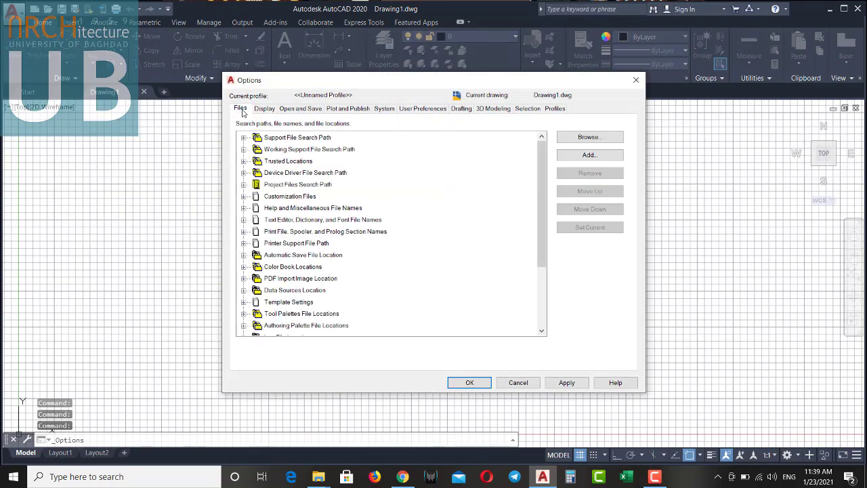
{"action": "left_click", "coordinate": [244, 255]}
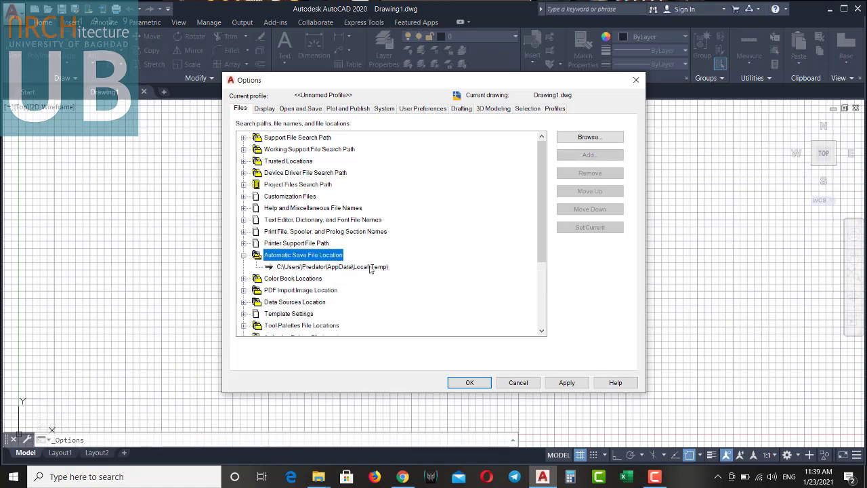
{"action": "mouse_move", "coordinate": [332, 267]}
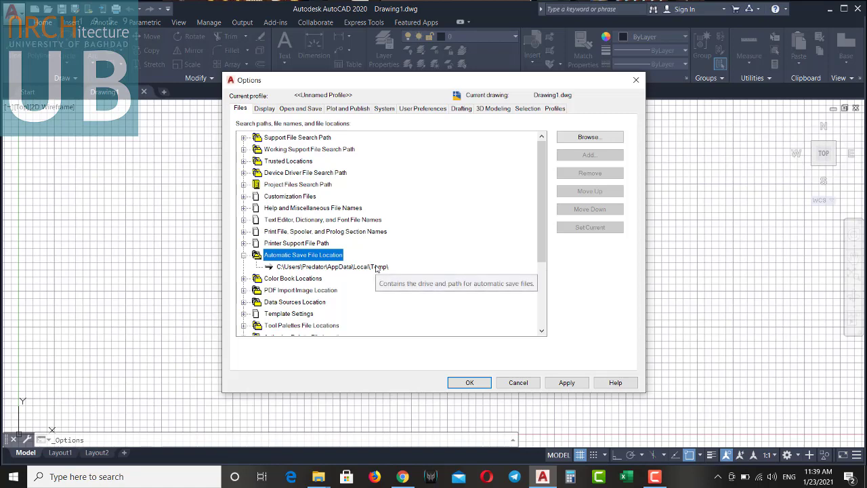
{"action": "right_click", "coordinate": [320, 478]}
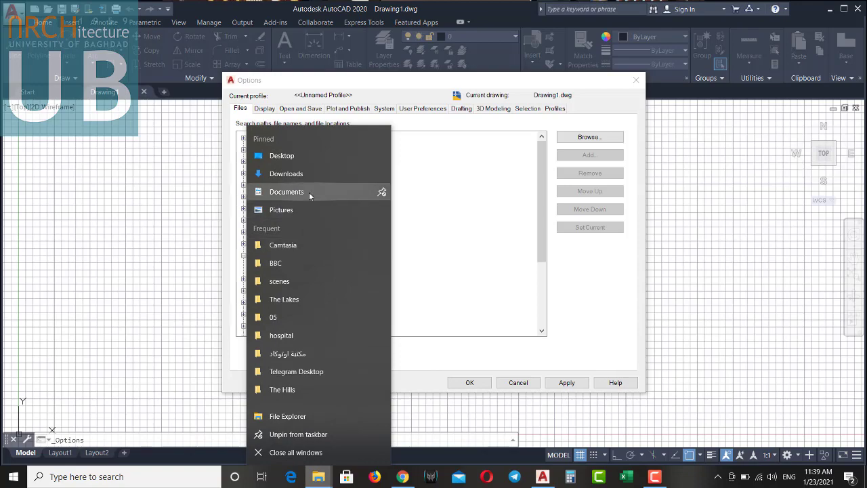
Open File Explorer and browse from This PC through C: and Users to the profile folder
{"action": "left_click", "coordinate": [325, 191]}
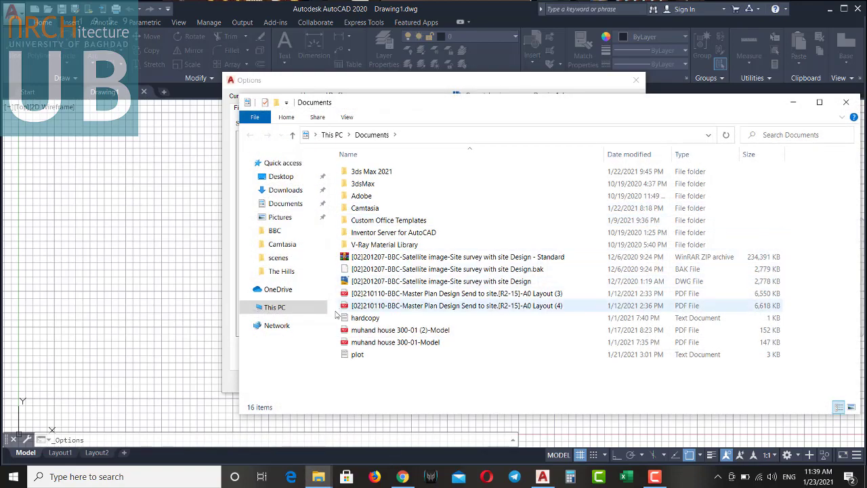
{"action": "left_click", "coordinate": [271, 307]}
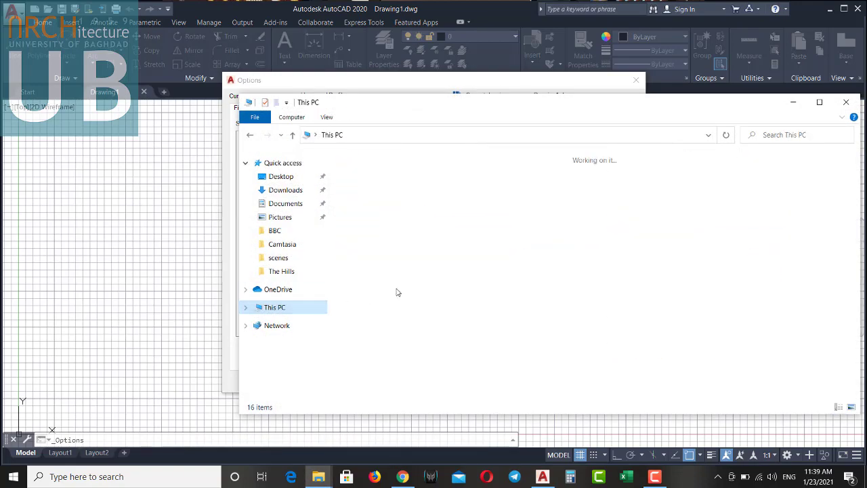
{"action": "double_click", "coordinate": [410, 293]}
{"action": "mouse_move", "coordinate": [495, 107]}
{"action": "left_mouse_down"}
{"action": "mouse_move", "coordinate": [703, 212]}
{"action": "mouse_move", "coordinate": [660, 155]}
{"action": "left_mouse_up"}
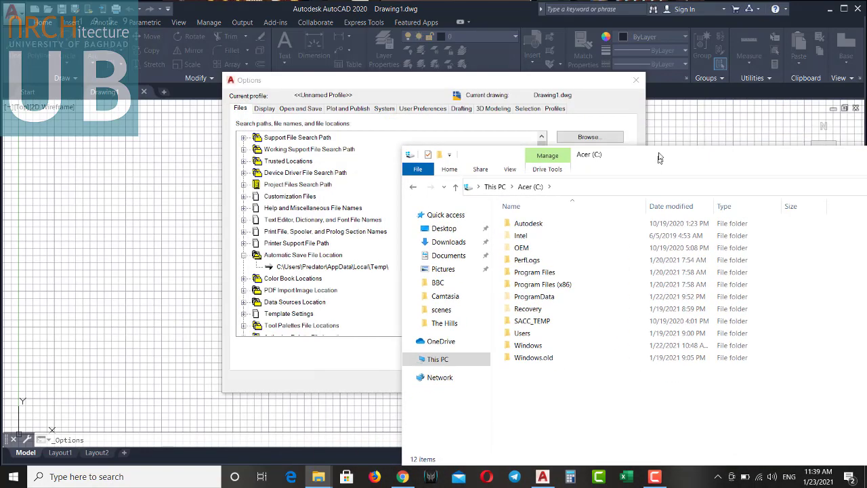
{"action": "double_click", "coordinate": [560, 330]}
{"action": "double_click", "coordinate": [576, 243]}
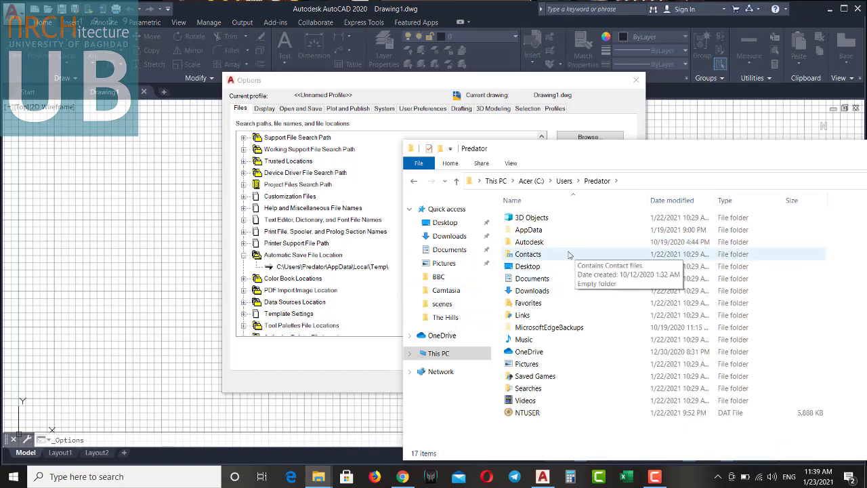
Turn on Hidden items in the View settings so AppData appears
{"action": "left_click", "coordinate": [518, 165]}
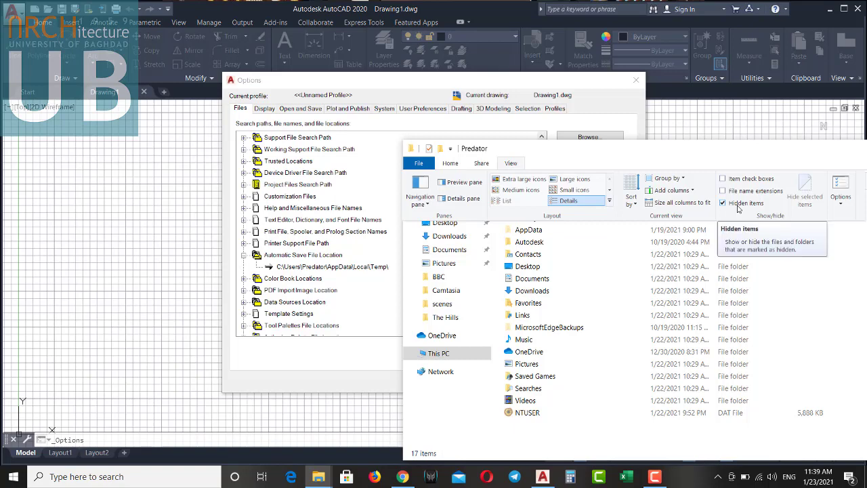
{"action": "left_click", "coordinate": [754, 266]}
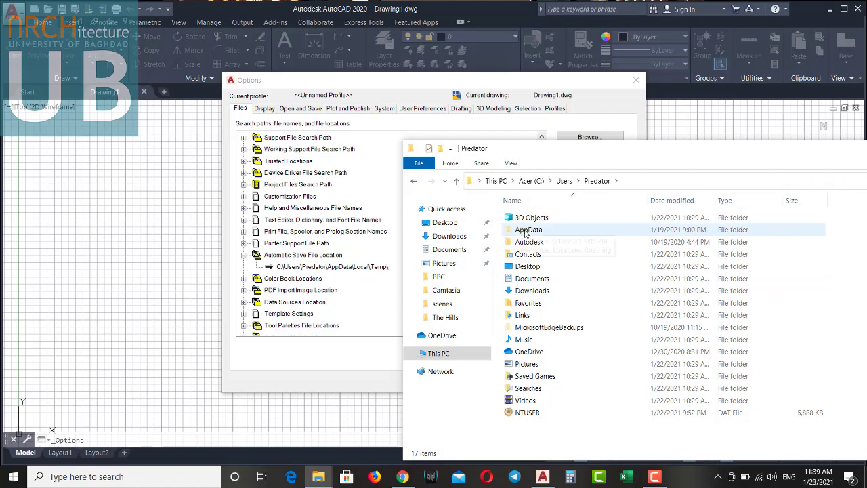
{"action": "left_click", "coordinate": [514, 166]}
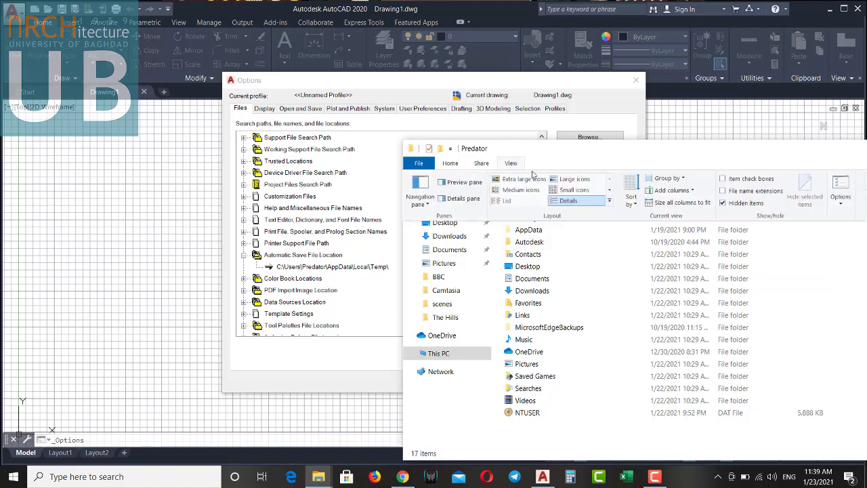
{"action": "left_click", "coordinate": [723, 204]}
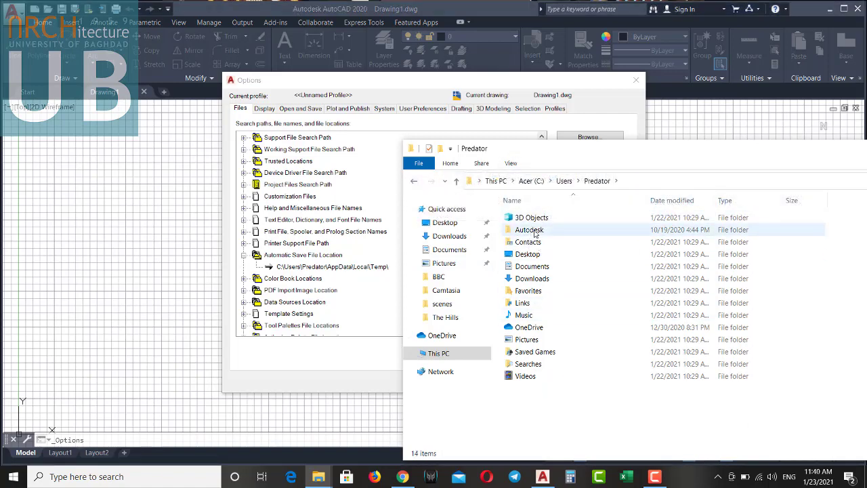
{"action": "left_click", "coordinate": [513, 165]}
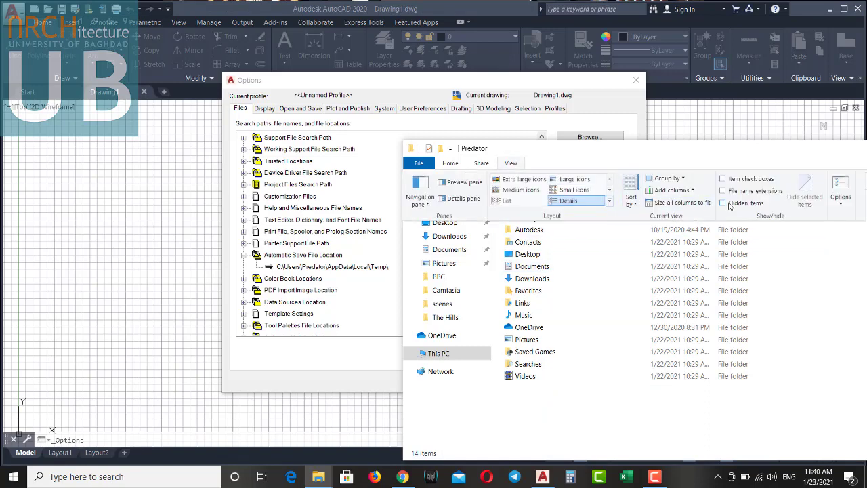
{"action": "left_click", "coordinate": [730, 205]}
Open AppData\Local\Temp and stretch the Explorer window to full screen height
{"action": "double_click", "coordinate": [535, 230]}
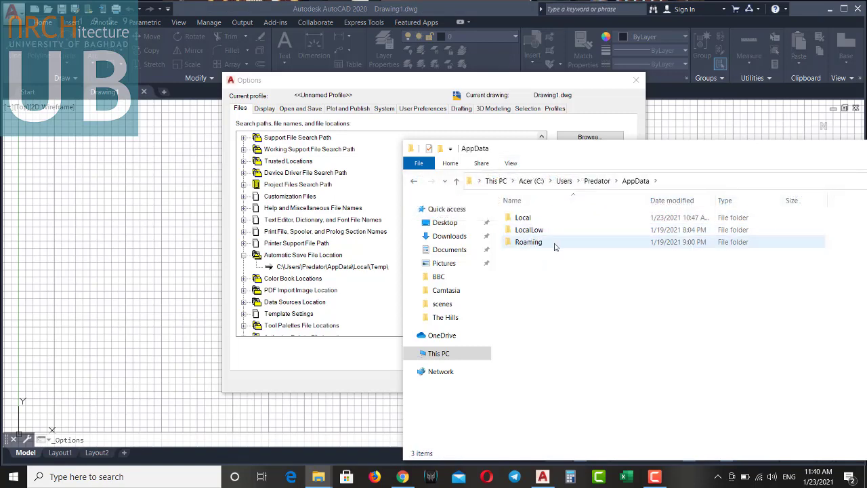
{"action": "double_click", "coordinate": [542, 221]}
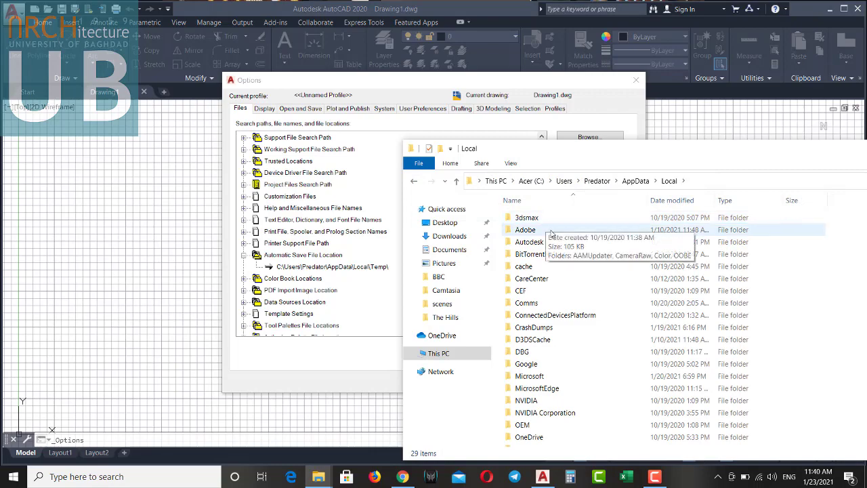
{"action": "scroll", "coordinate": [571, 340], "scroll_direction": "down", "scroll_amount": 1}
{"action": "scroll", "coordinate": [571, 346], "scroll_direction": "down", "scroll_amount": 2}
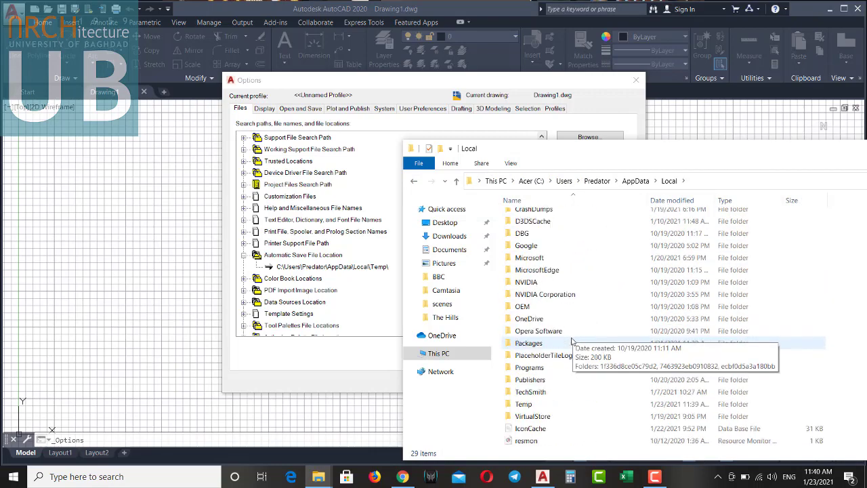
{"action": "double_click", "coordinate": [551, 402]}
{"action": "left_click_drag", "start_coordinate": [650, 147], "coordinate": [441, 14]}
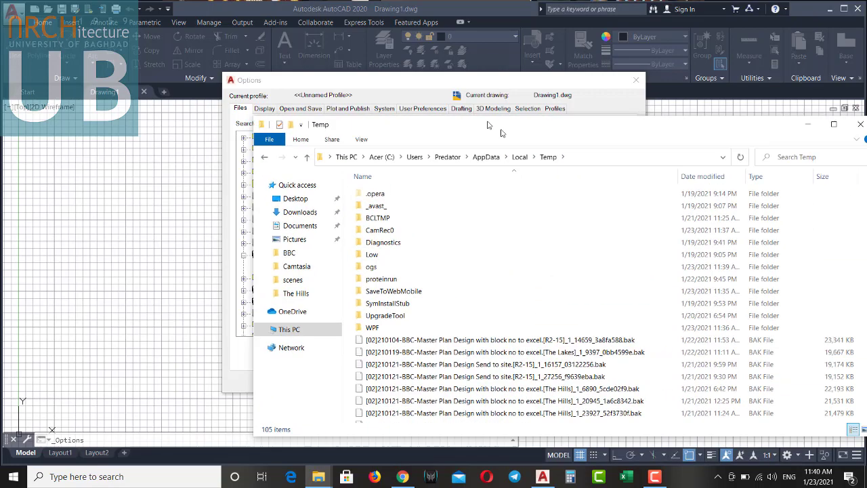
{"action": "left_click_drag", "start_coordinate": [569, 330], "coordinate": [569, 474]}
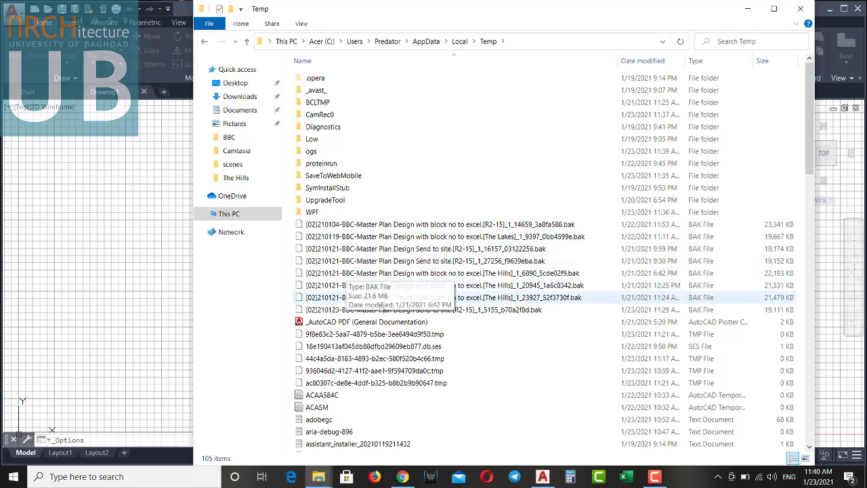
Copy the 210104 Master Plan .bak file from Temp and paste it onto the Desktop
{"action": "left_click", "coordinate": [547, 227]}
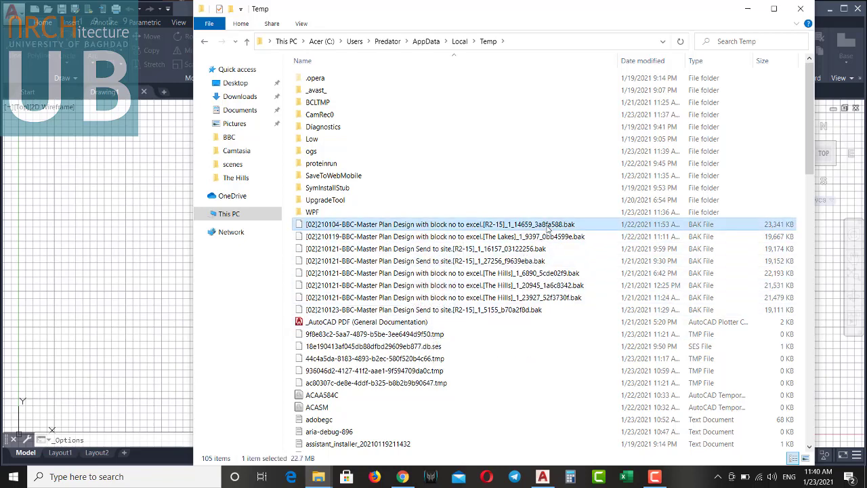
{"action": "right_click", "coordinate": [547, 228]}
{"action": "left_click", "coordinate": [567, 397]}
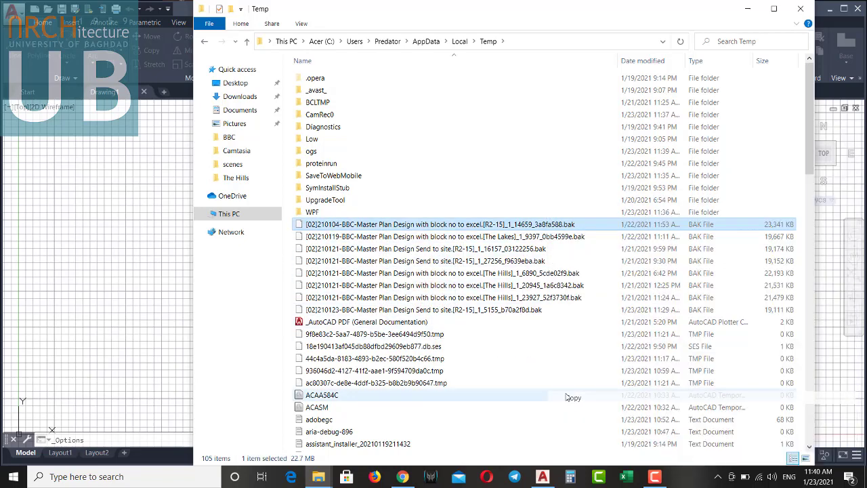
{"action": "left_click", "coordinate": [227, 214]}
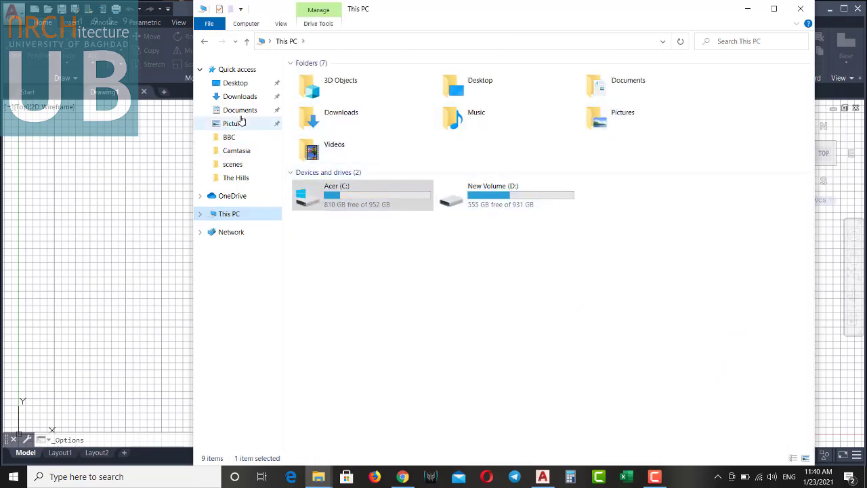
{"action": "left_click", "coordinate": [227, 84]}
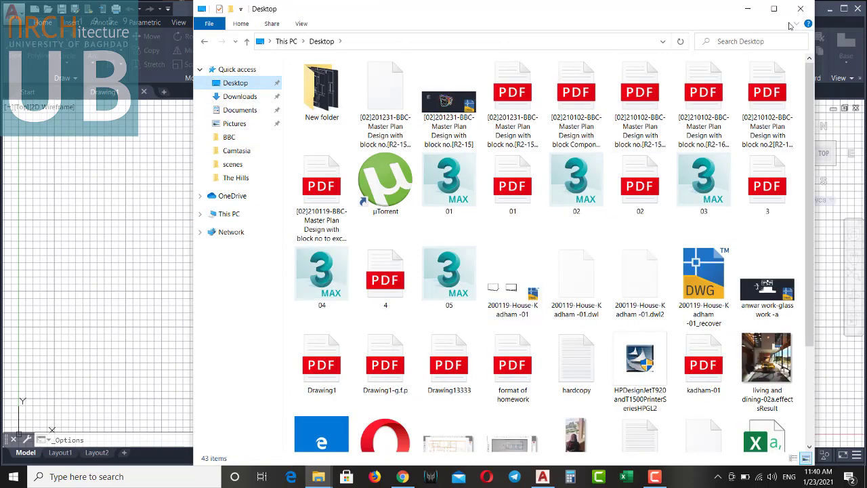
{"action": "left_click", "coordinate": [774, 9]}
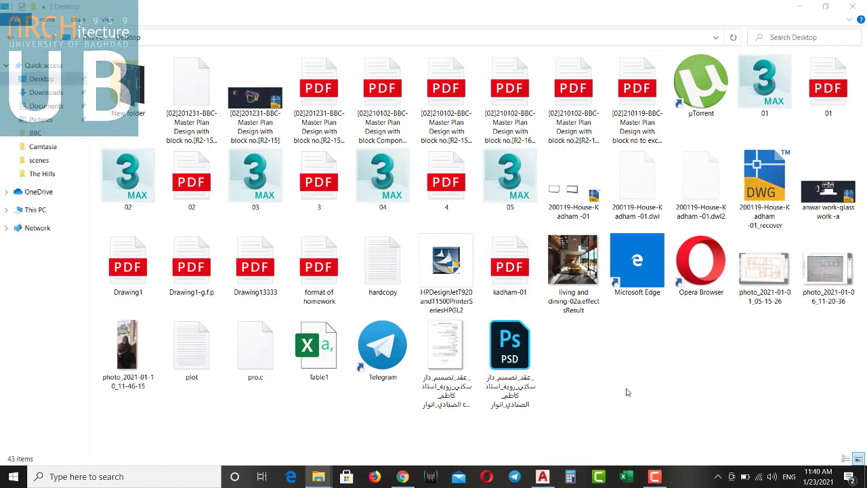
{"action": "key", "text": "ctrl+v"}
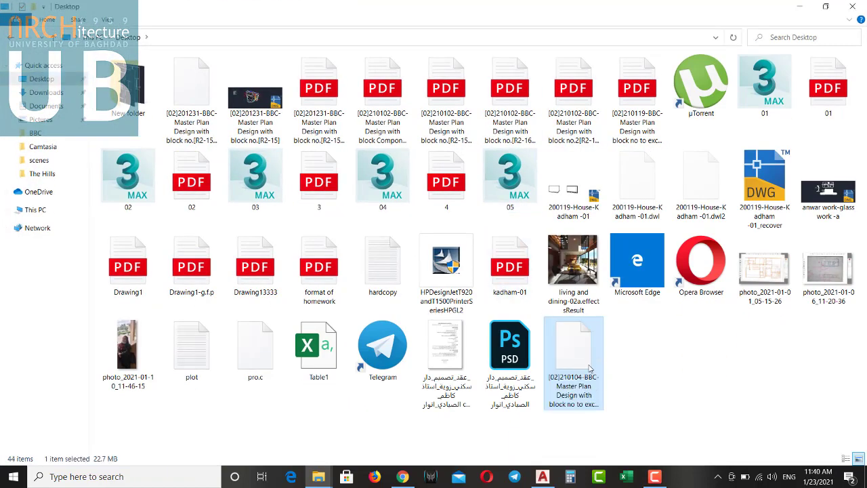
Rename the pasted copy's extension from .bak to .dwg
{"action": "right_click", "coordinate": [589, 367]}
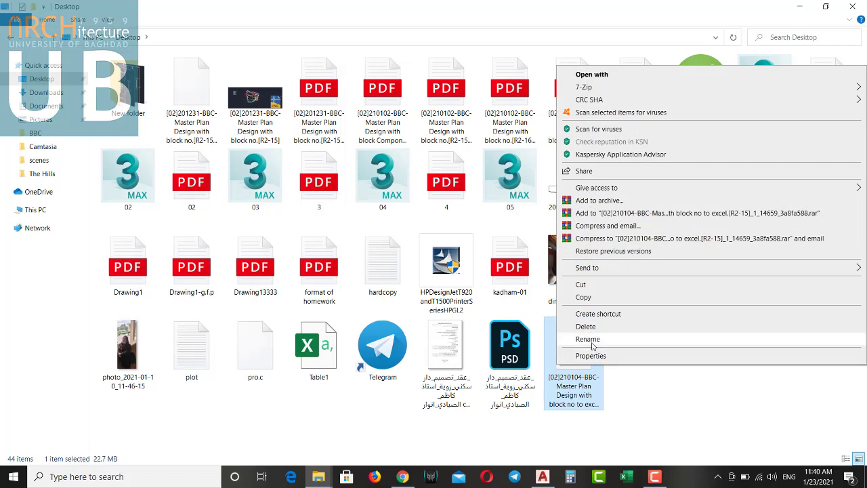
{"action": "left_click", "coordinate": [588, 338]}
{"action": "left_click", "coordinate": [590, 423]}
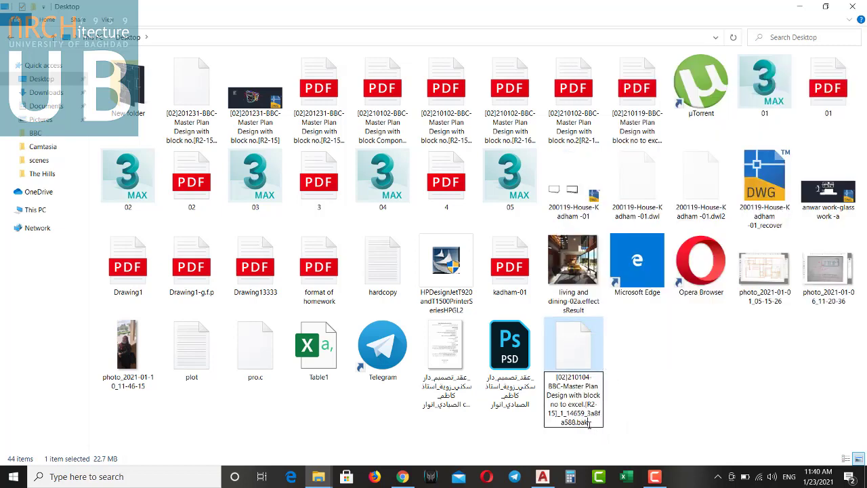
{"action": "key", "text": "shift+Left"}
{"action": "type", "text": "dw"}
{"action": "type", "text": "g"}
{"action": "key", "text": "Return"}
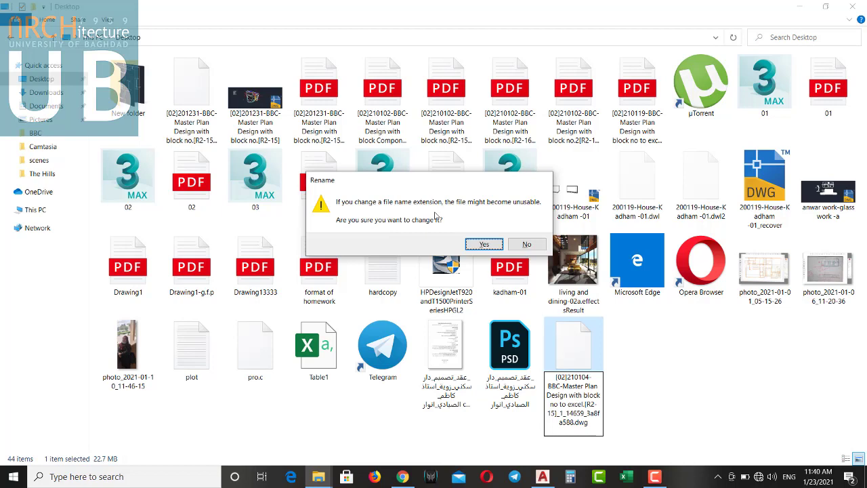
Confirm the extension change and open the 210104 Master Plan .dwg from the Desktop
{"action": "left_click", "coordinate": [472, 245]}
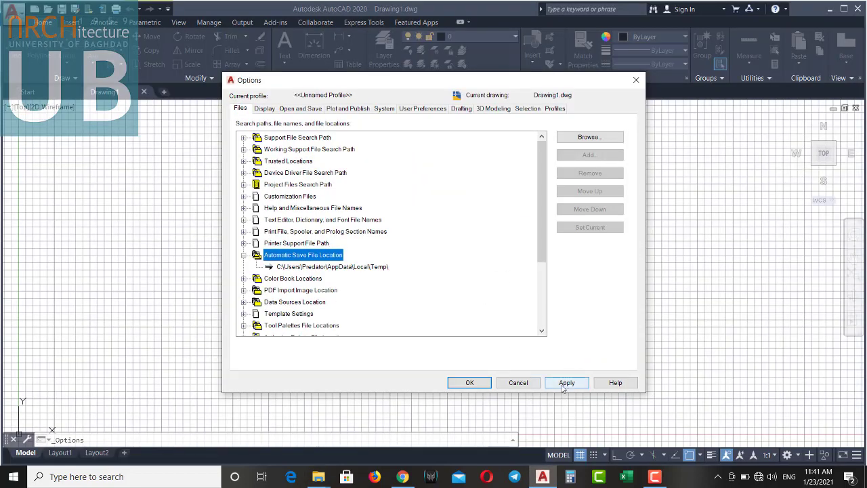
{"action": "left_click", "coordinate": [519, 383]}
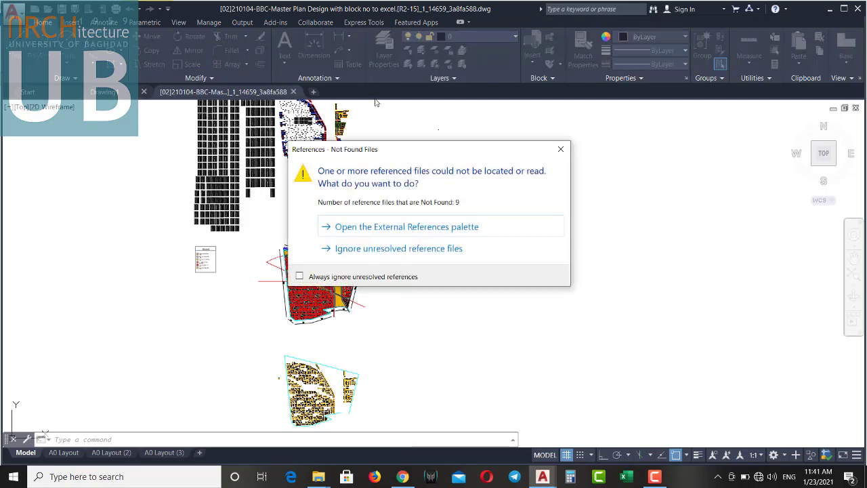
Close the References – Not Found Files notice, zoom out, and return to the drawing
{"action": "left_click", "coordinate": [560, 149]}
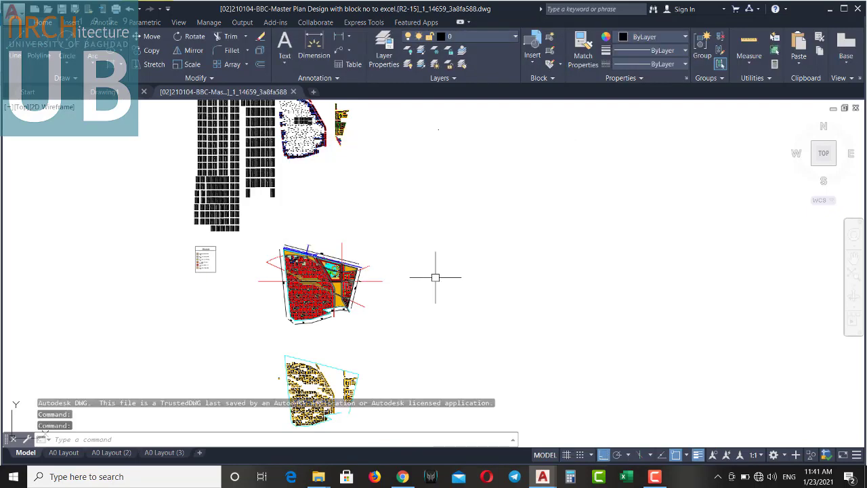
{"action": "scroll", "coordinate": [416, 285], "scroll_direction": "down", "scroll_amount": 2}
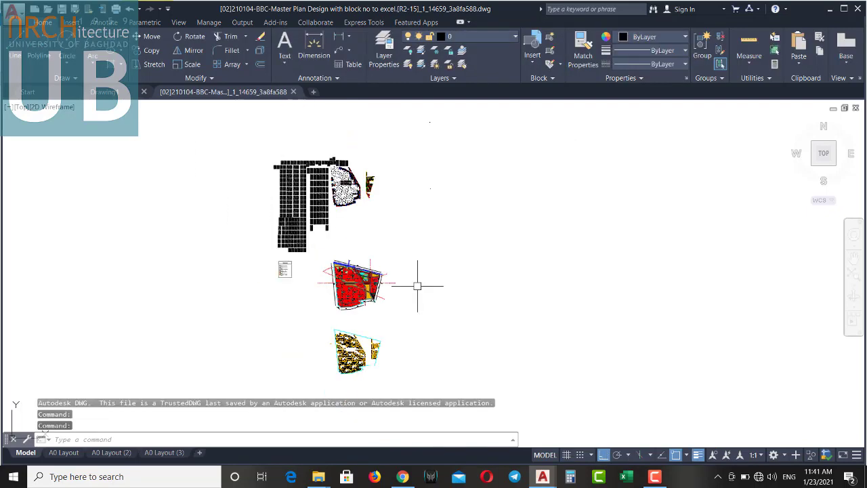
{"action": "scroll", "coordinate": [411, 289], "scroll_direction": "down", "scroll_amount": 2}
{"action": "scroll", "coordinate": [410, 294], "scroll_direction": "down", "scroll_amount": 1}
{"action": "left_click", "coordinate": [319, 477]}
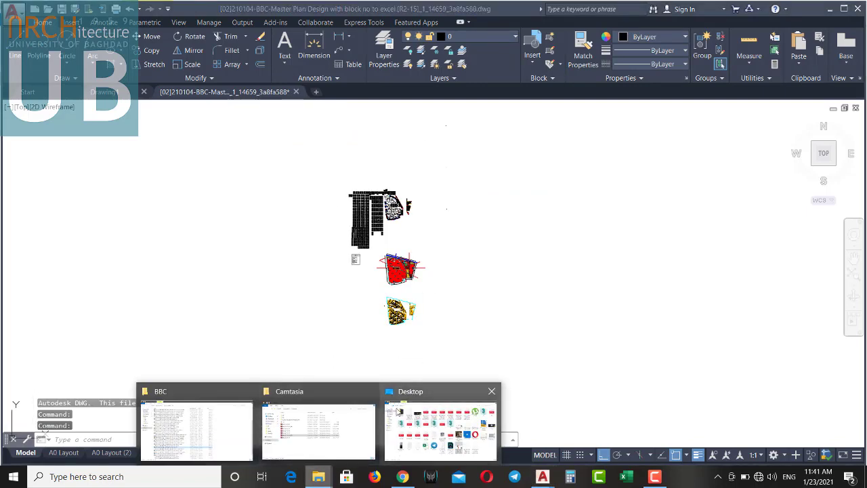
{"action": "left_click", "coordinate": [491, 276]}
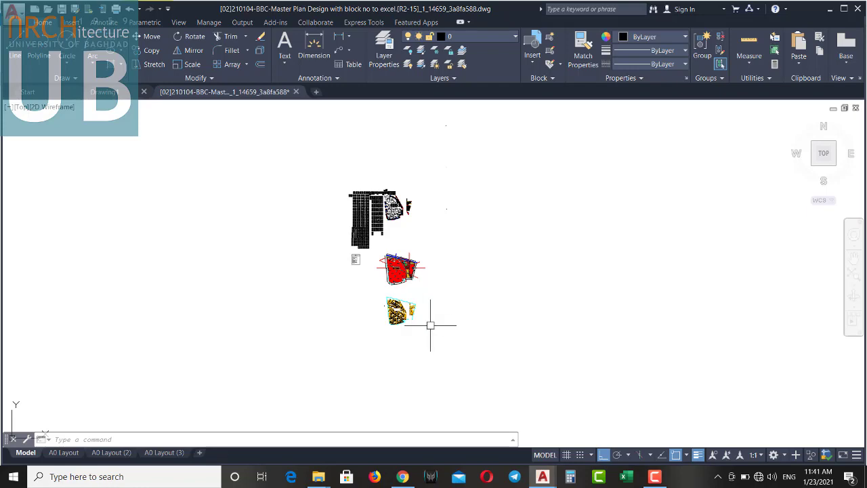
{"action": "left_click", "coordinate": [14, 476]}
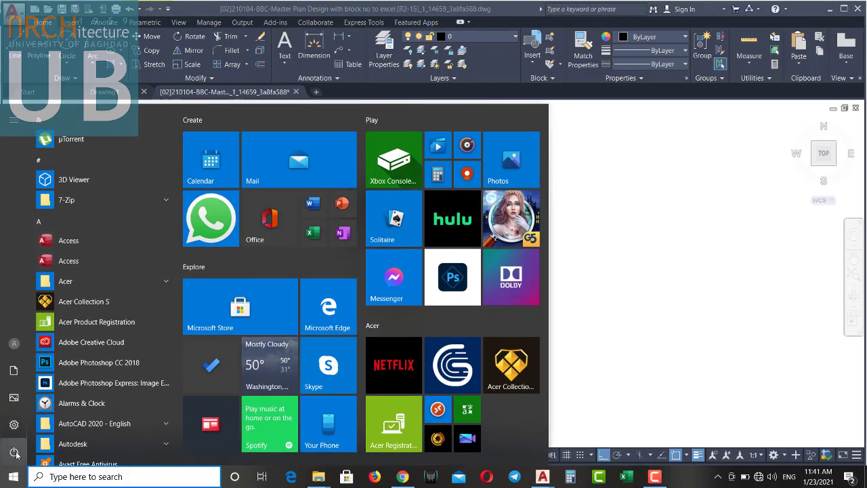
{"action": "scroll", "coordinate": [148, 410], "scroll_direction": "down", "scroll_amount": 3}
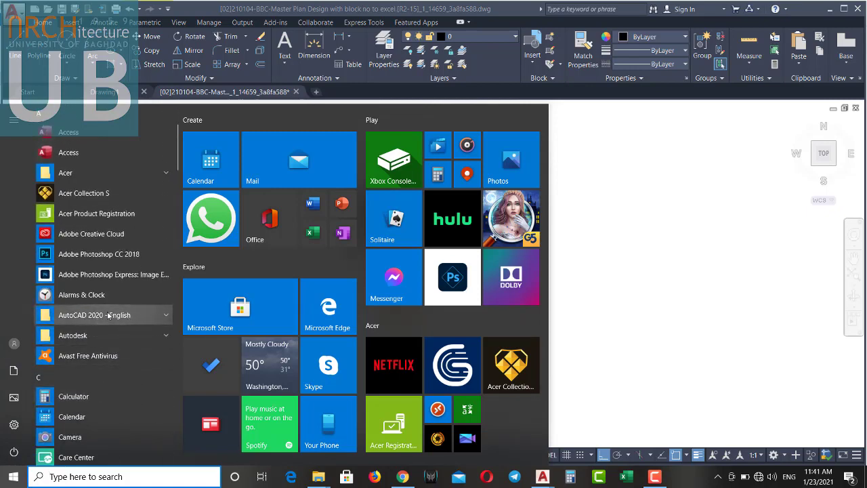
{"action": "left_click", "coordinate": [167, 317]}
{"action": "scroll", "coordinate": [149, 321], "scroll_direction": "down", "scroll_amount": 5}
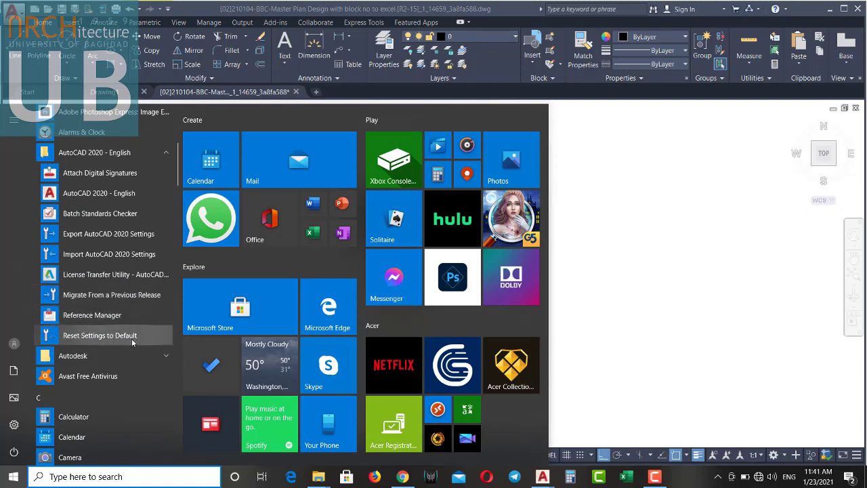
{"action": "left_click", "coordinate": [617, 225]}
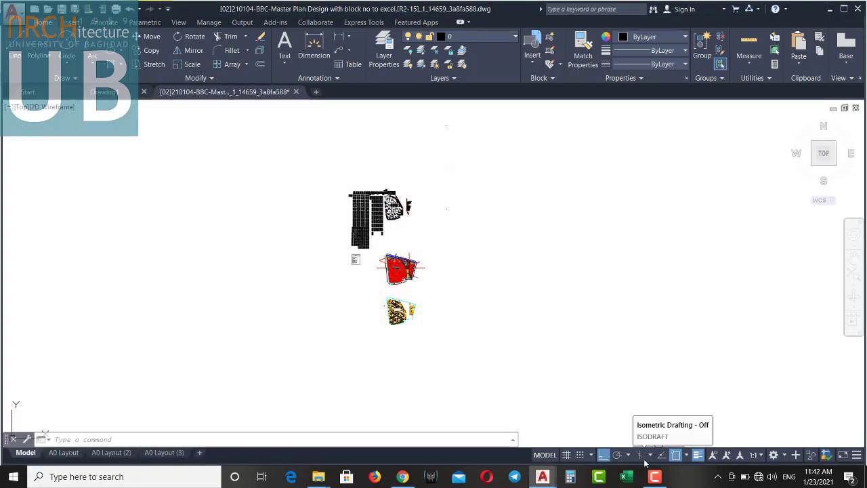
Toggle lineweight display off and on, then check Snap Mode in the status-bar Customization list
{"action": "left_click", "coordinate": [697, 458]}
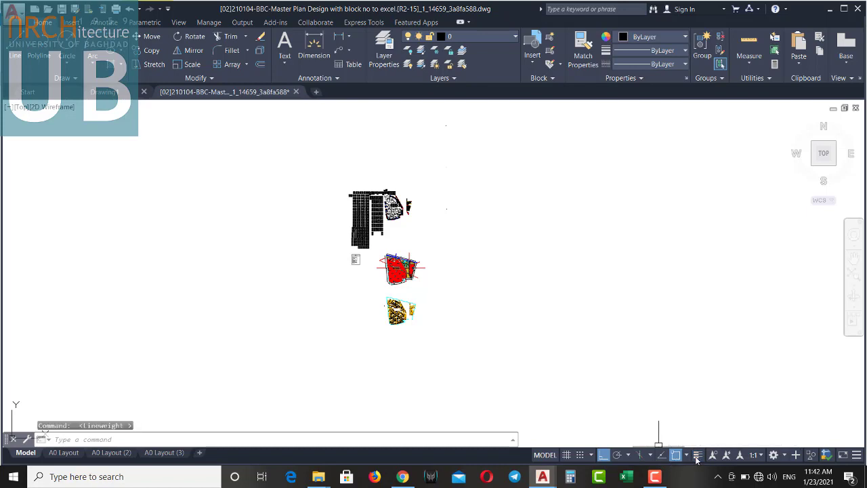
{"action": "left_click", "coordinate": [697, 457]}
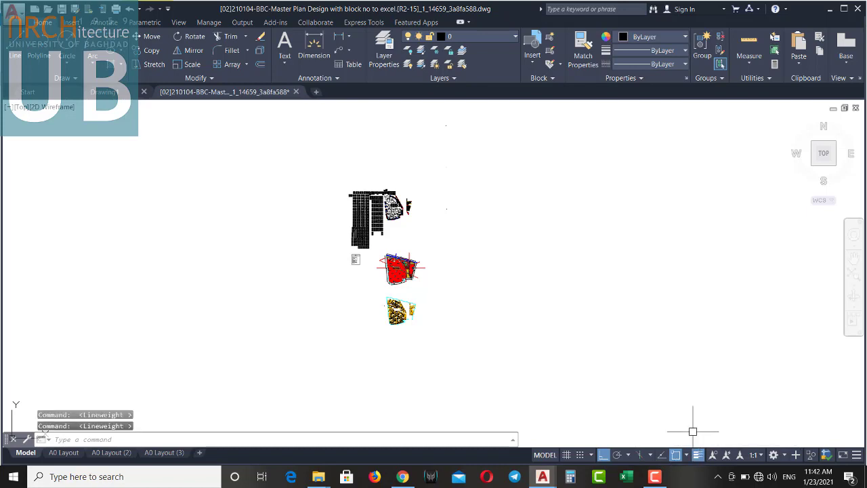
{"action": "left_click", "coordinate": [857, 456]}
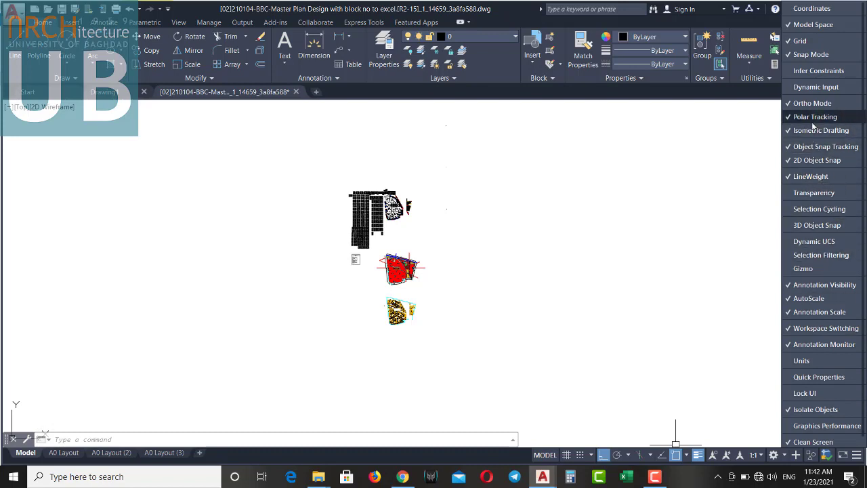
{"action": "left_click", "coordinate": [804, 54]}
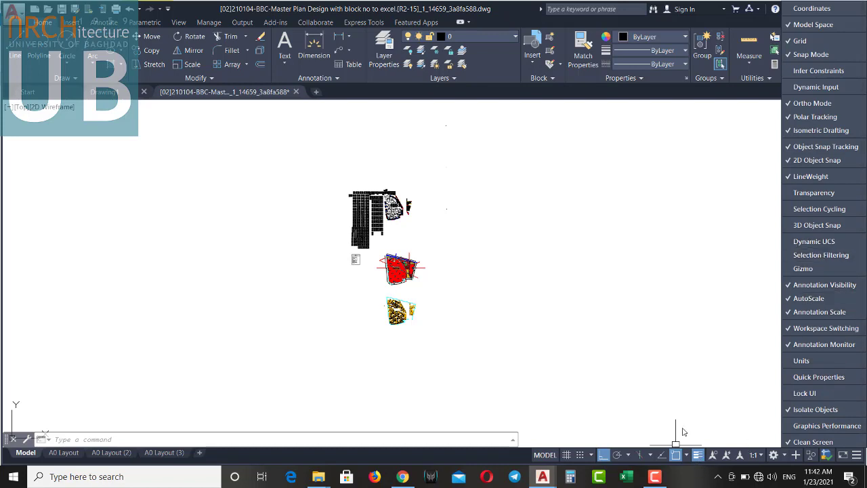
{"action": "left_click", "coordinate": [653, 477]}
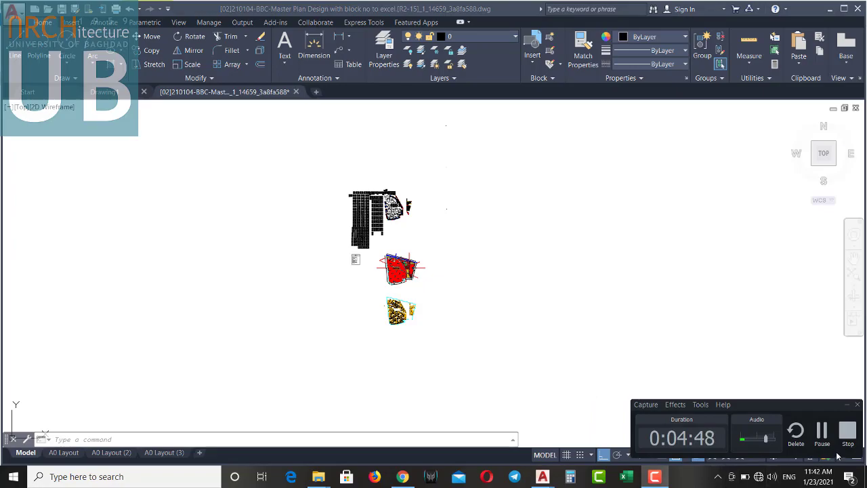